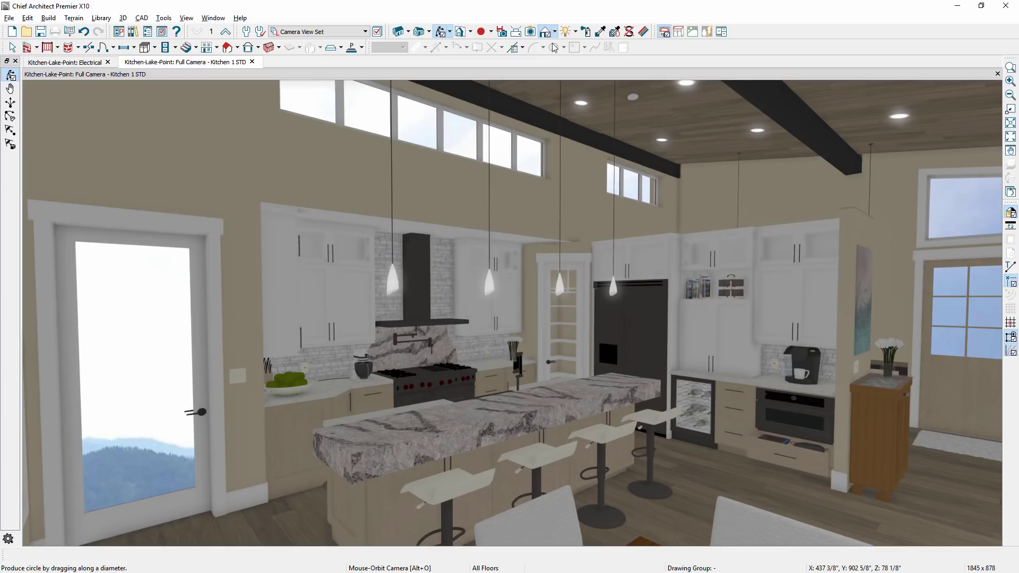
Show the list of available rendering techniques over the kitchen camera view
left_click(555, 32)
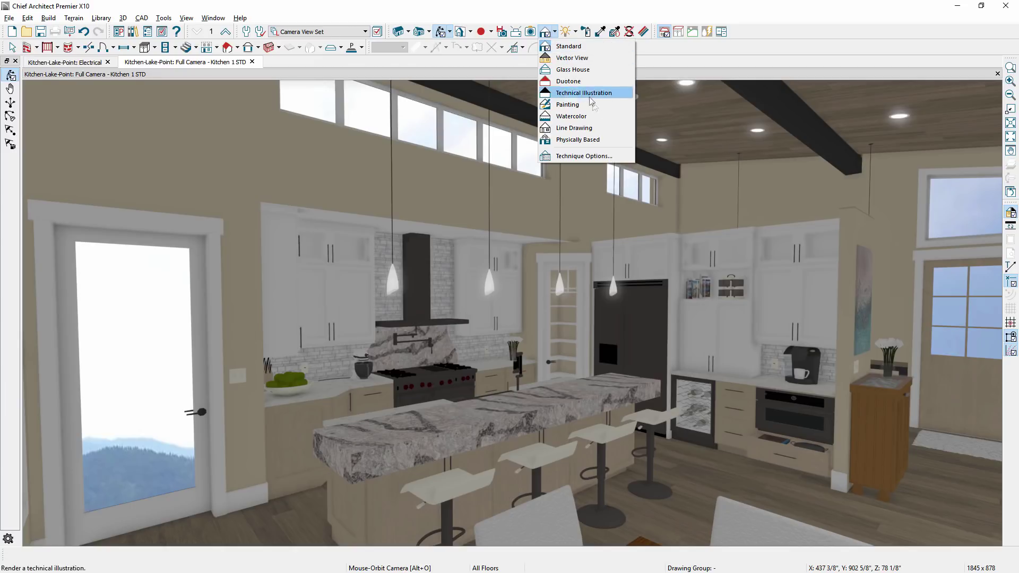
Re-render the kitchen camera view with the Physically Based technique
left_click(613, 140)
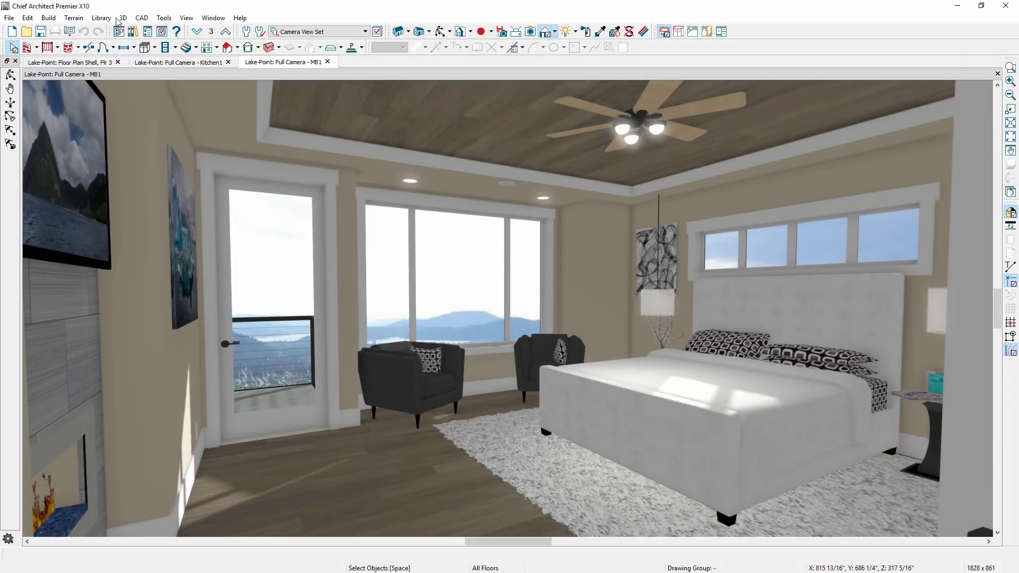
Open the active camera's settings from the 3D menu, then expand the Camera Tools defaults
left_click(122, 18)
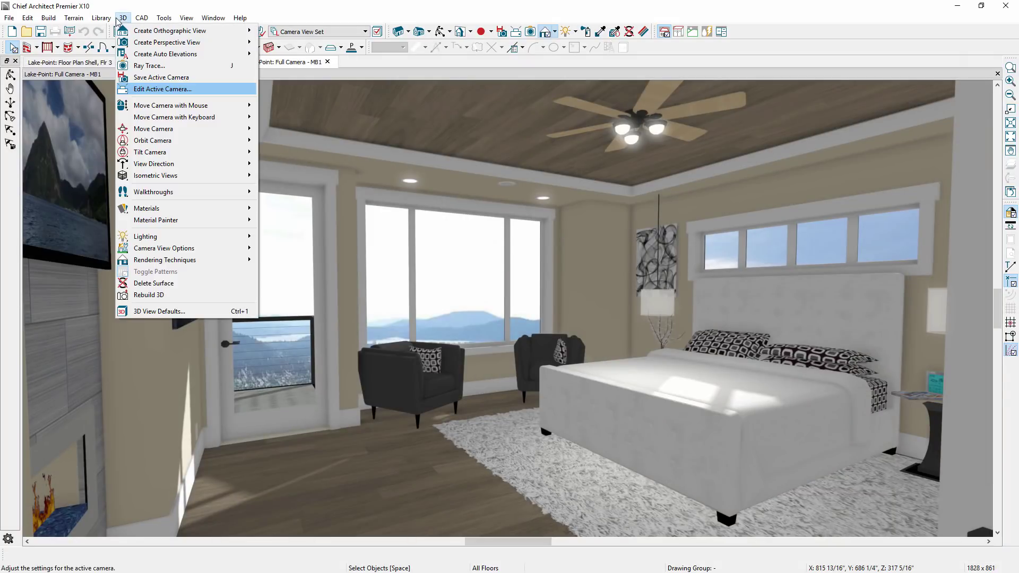
key("Return")
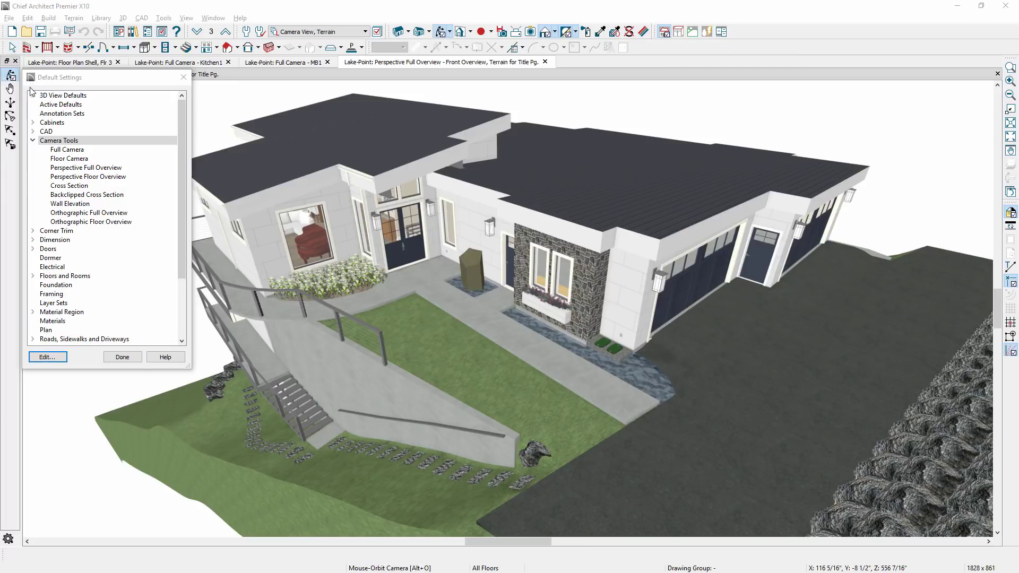
left_click(39, 140)
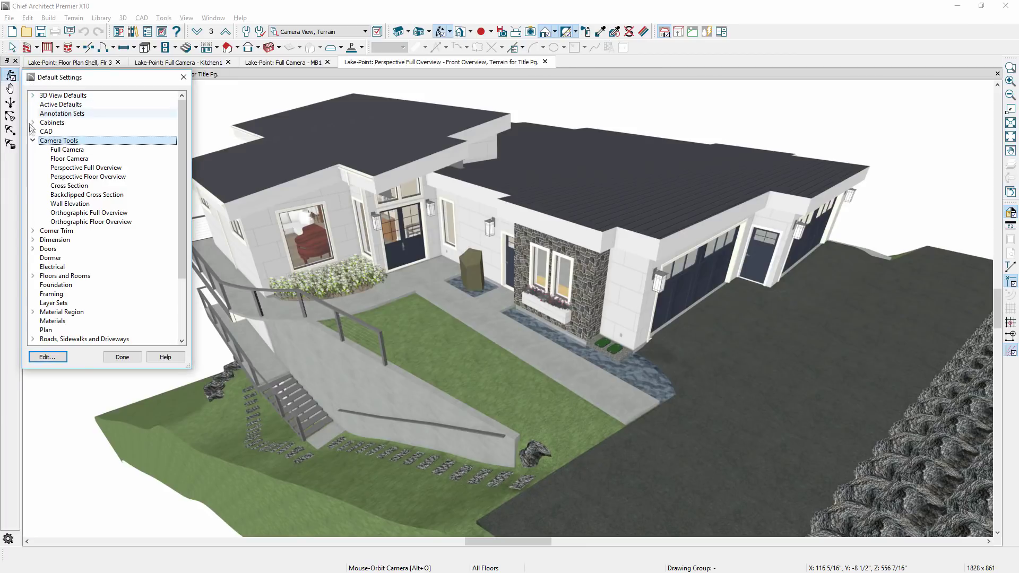
Review the layer defaults for new Full Cameras, closing without changes
double_click(43, 150)
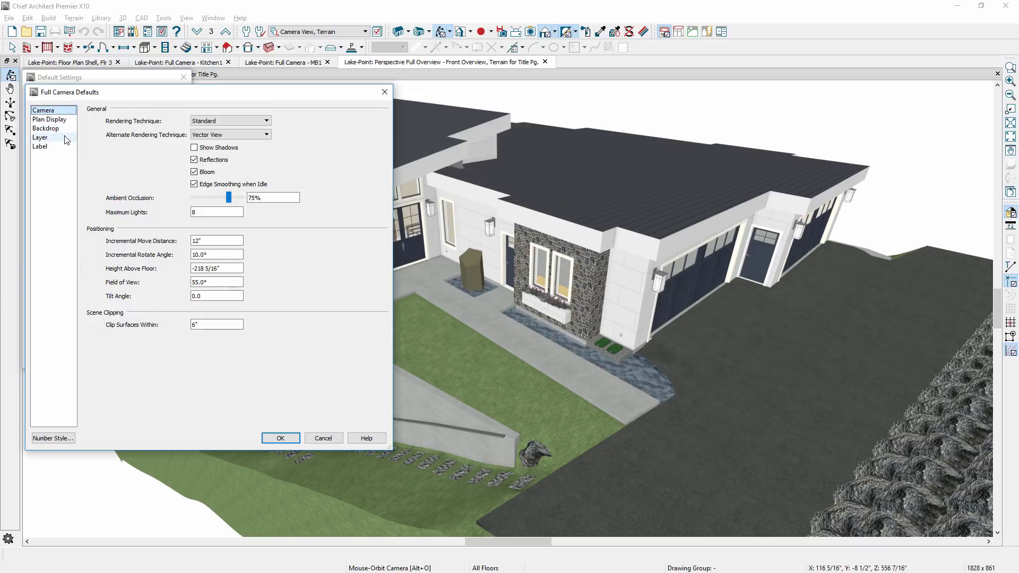
left_click(62, 137)
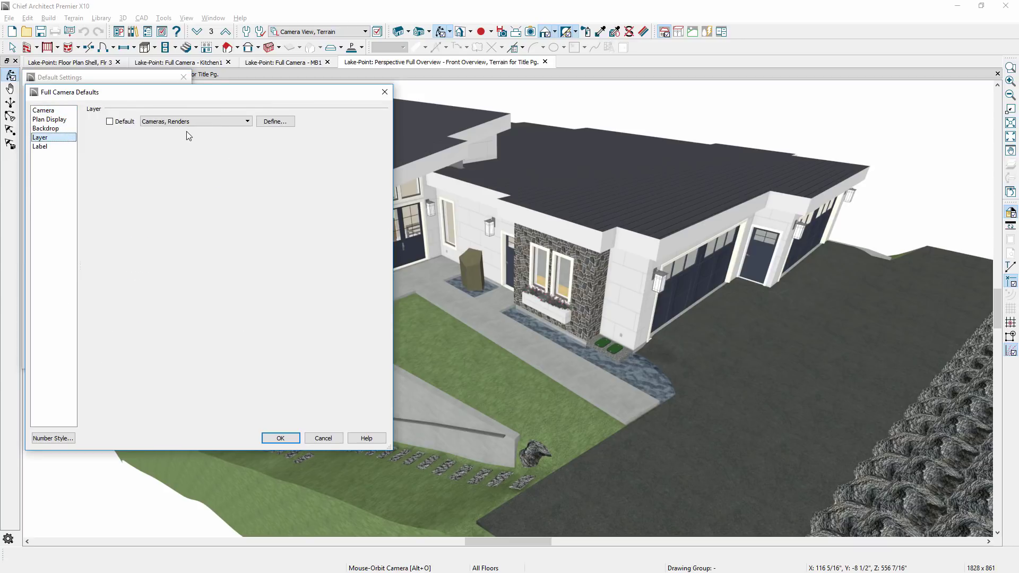
left_click(249, 123)
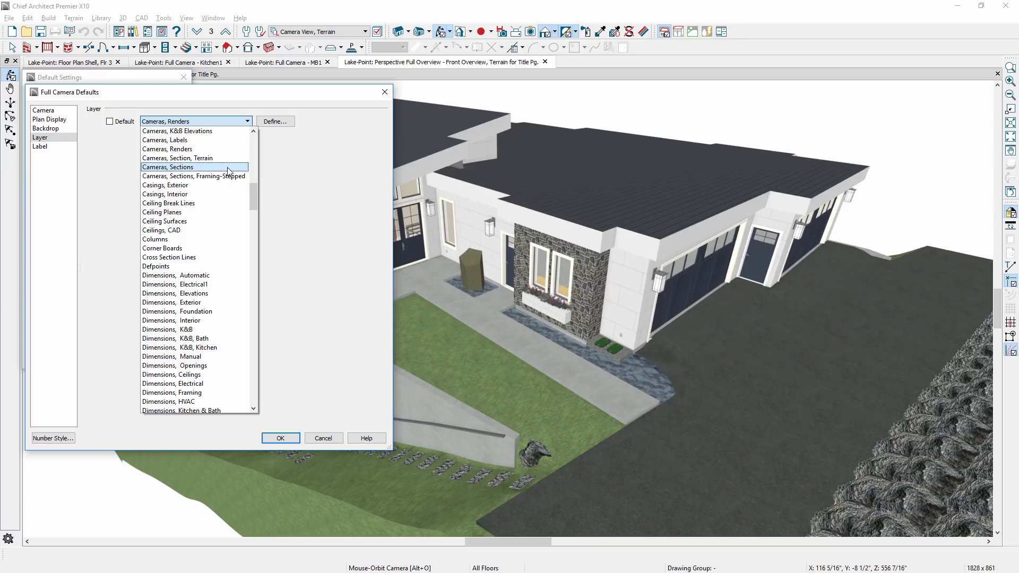
key("Escape")
key("Escape")
Set Maximum Lights to 25 for Full, Floor and both Perspective Overview camera defaults
left_click(99, 168)
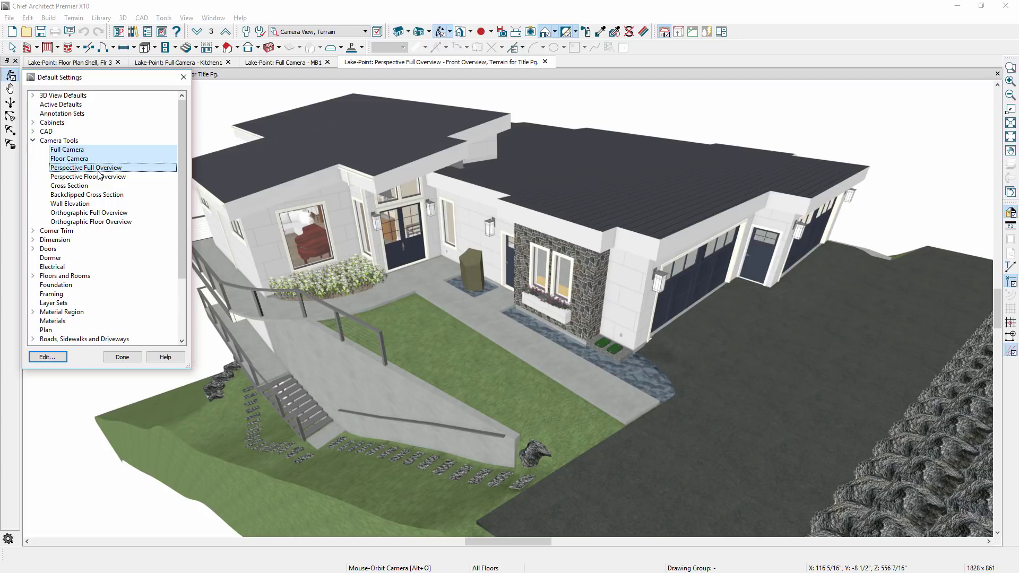
left_click(99, 176, "shift")
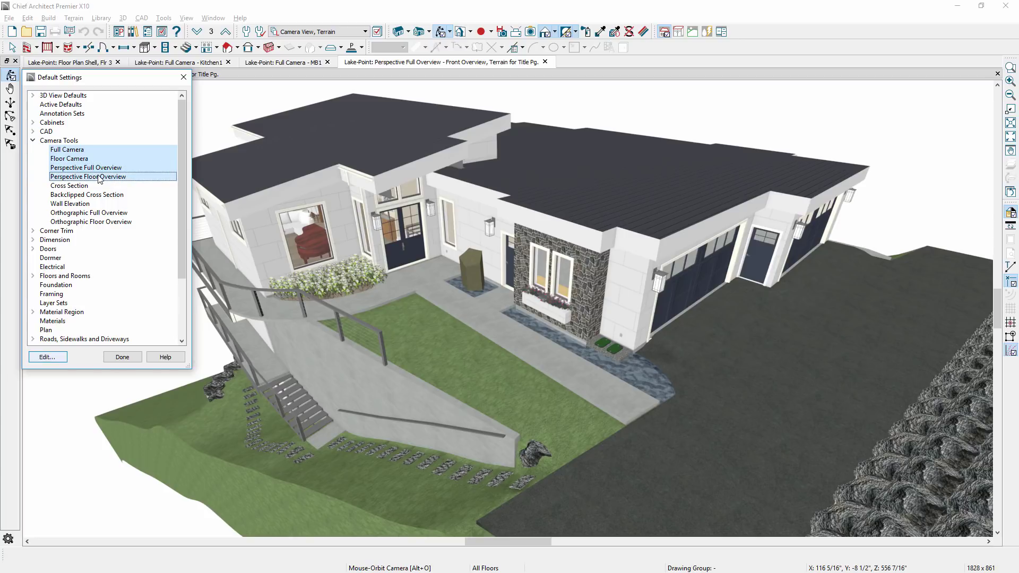
key("Return")
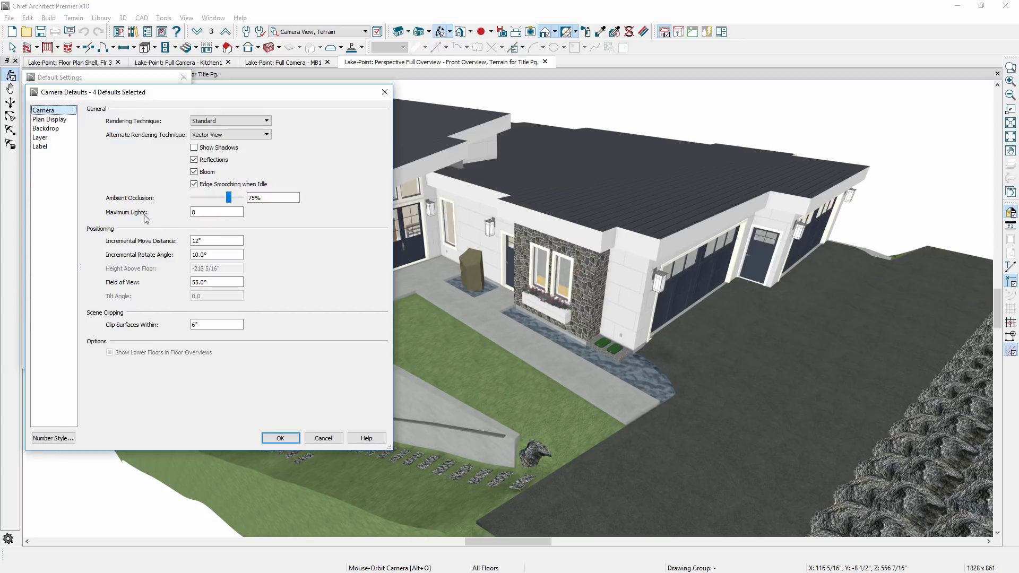
left_click(195, 213)
left_click_drag(194, 214, 190, 213)
type("25")
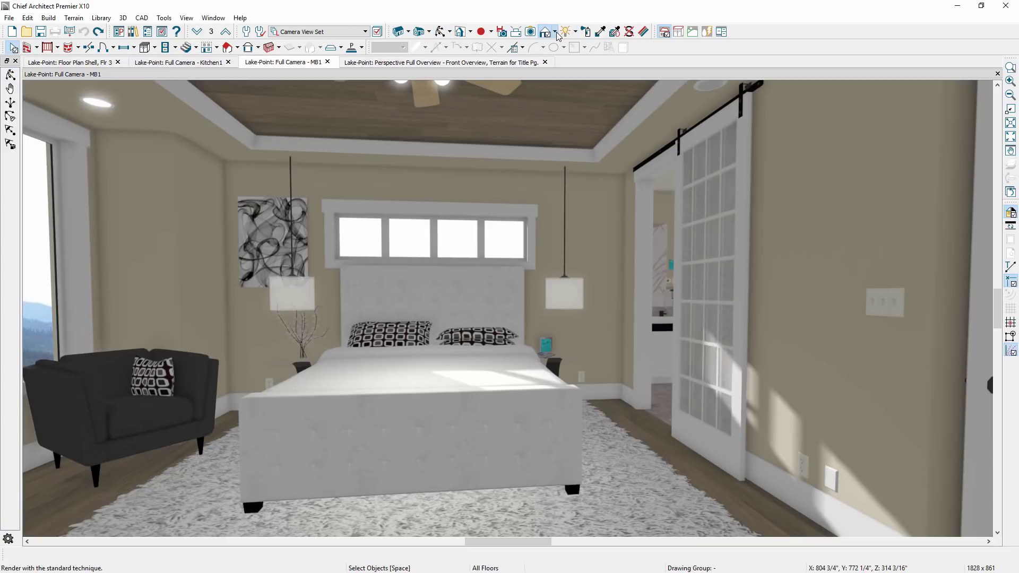
Render the bedroom in Vector View with Apply Shading Contrast enabled in Technique Options
left_click(554, 32)
left_click(583, 156)
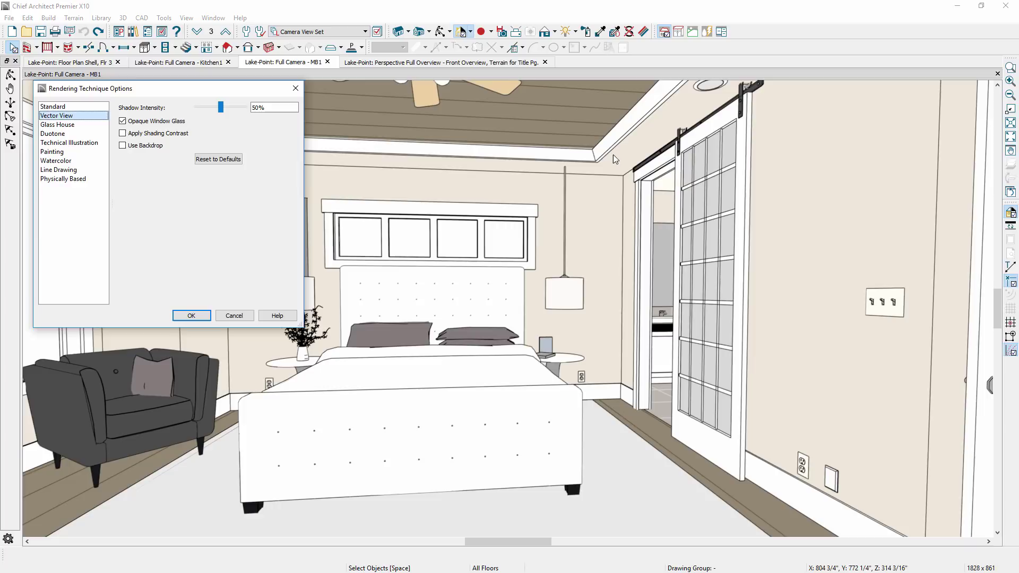
left_click(123, 134)
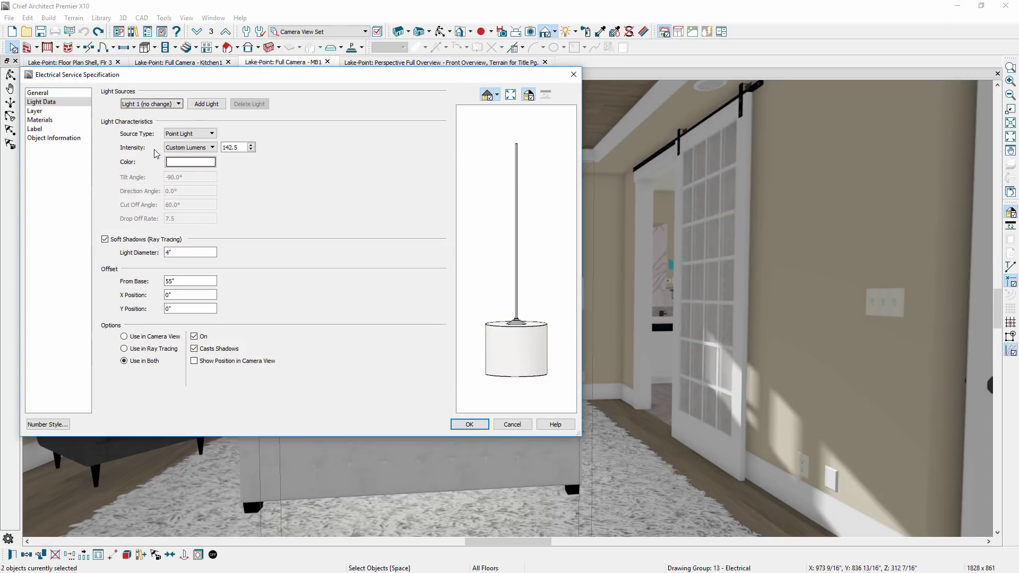
Show the pendant light's position in camera view, try Glass House, keep a kitchen light at 1700 lumens
left_click(194, 362)
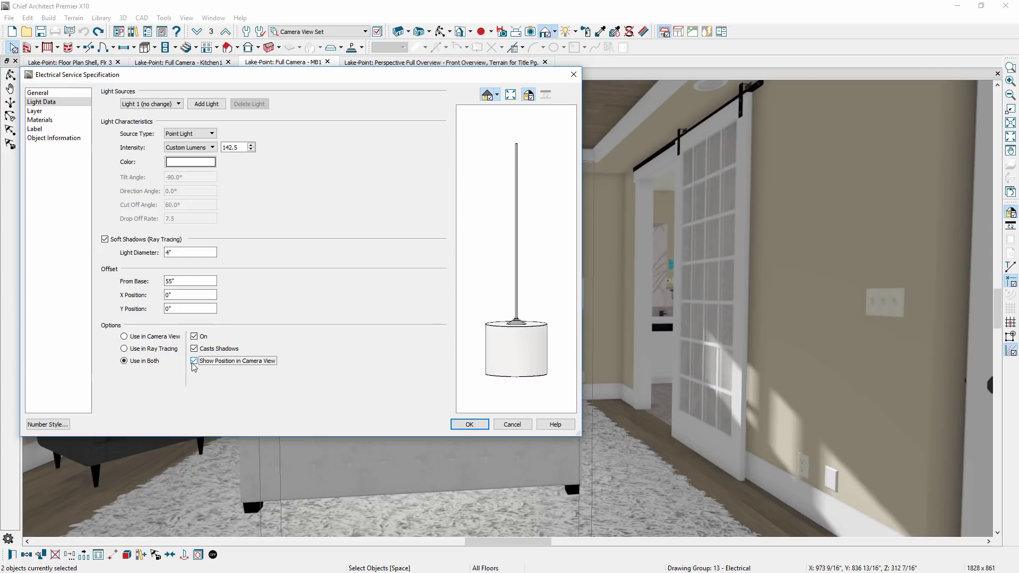
key("Return")
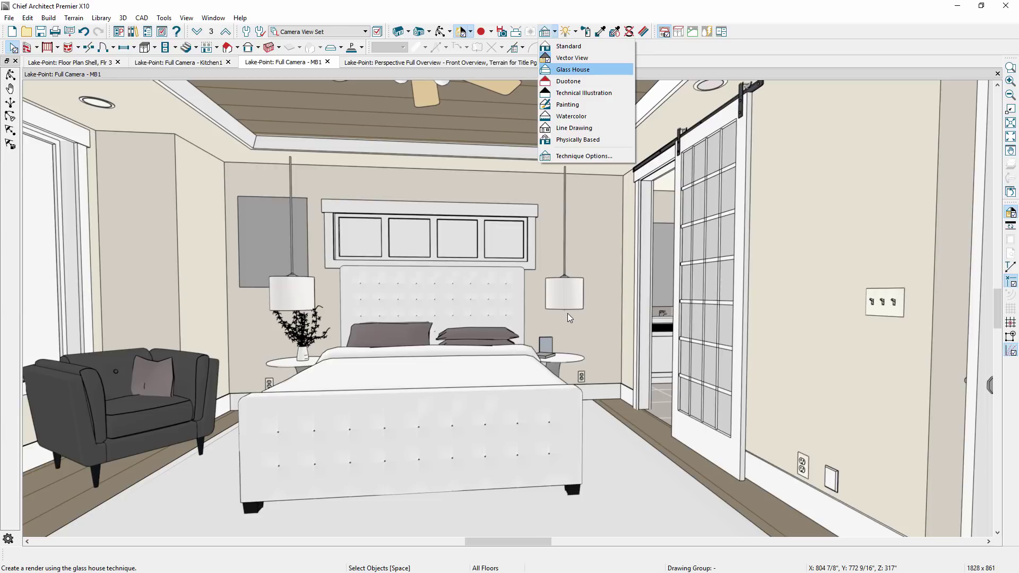
key("Return")
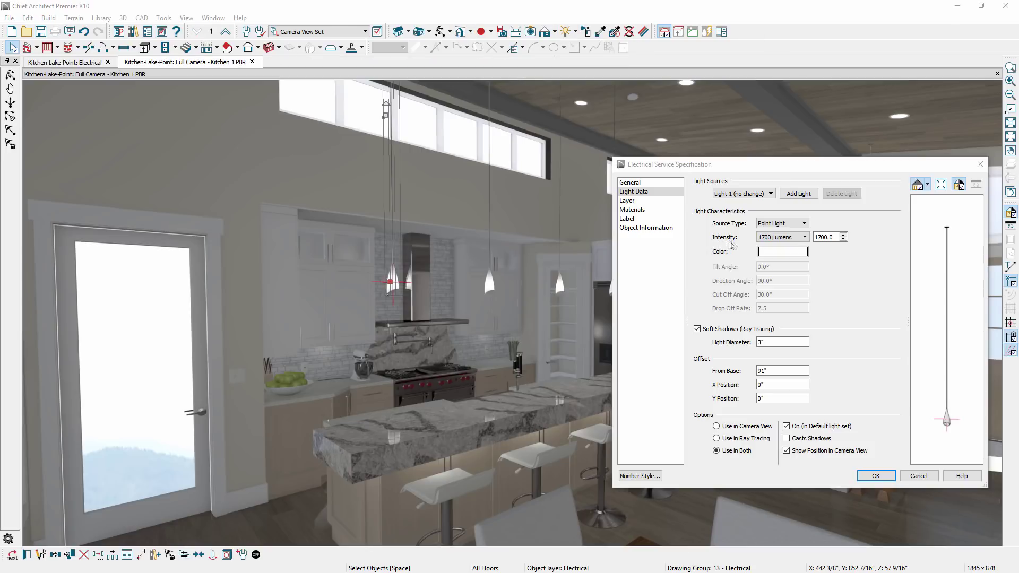
left_click(805, 238)
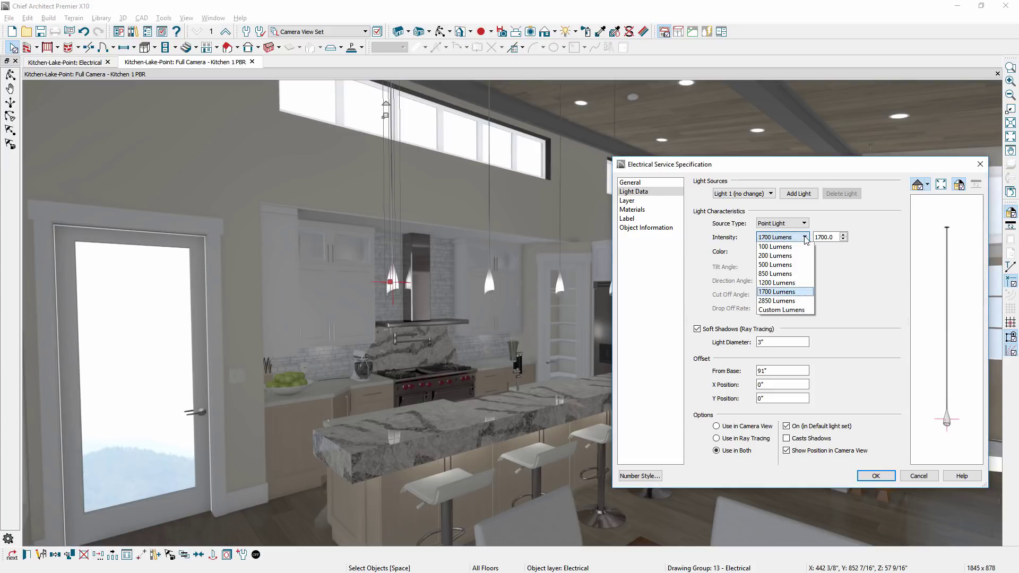
left_click(805, 239)
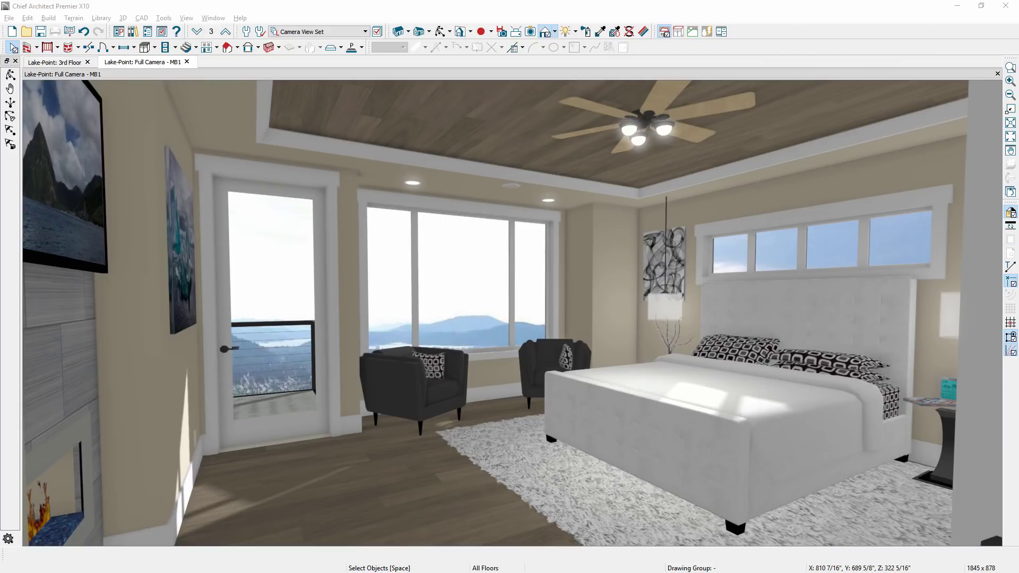
Open Adjust Lights and sort the table by count, room, floor, then intensity
left_click(576, 32)
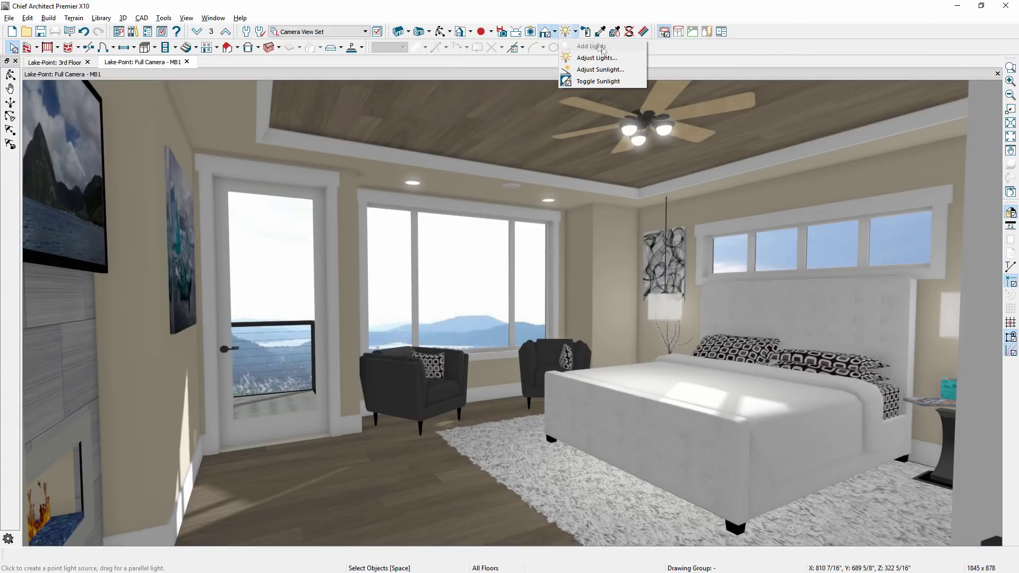
left_click(621, 59)
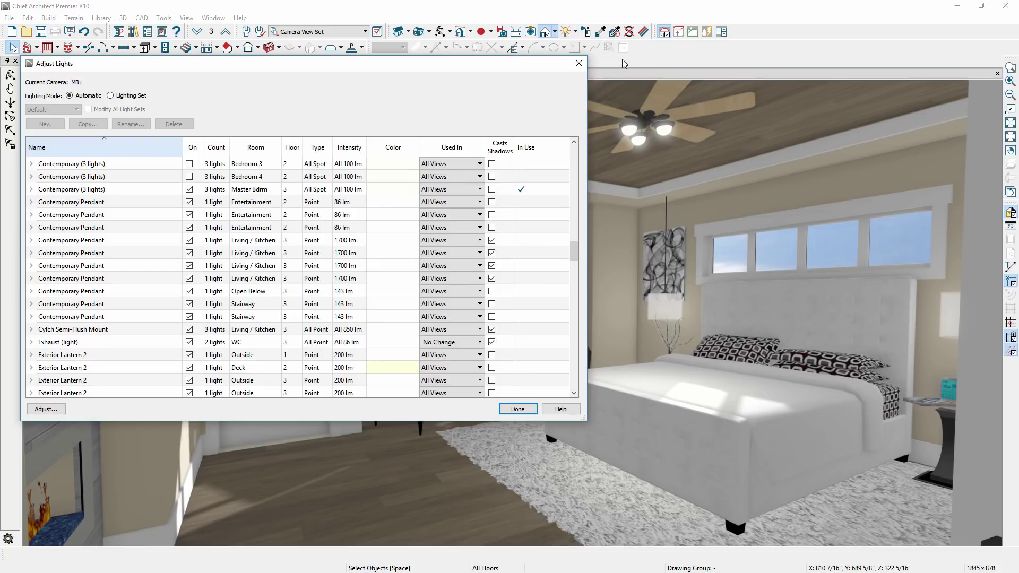
left_click(217, 154)
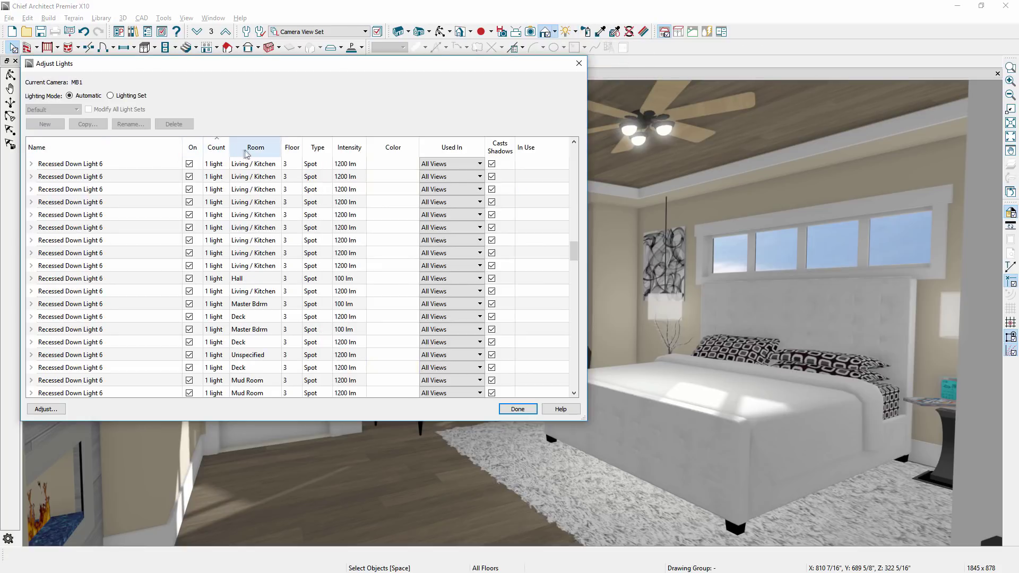
left_click(261, 152)
left_click(292, 150)
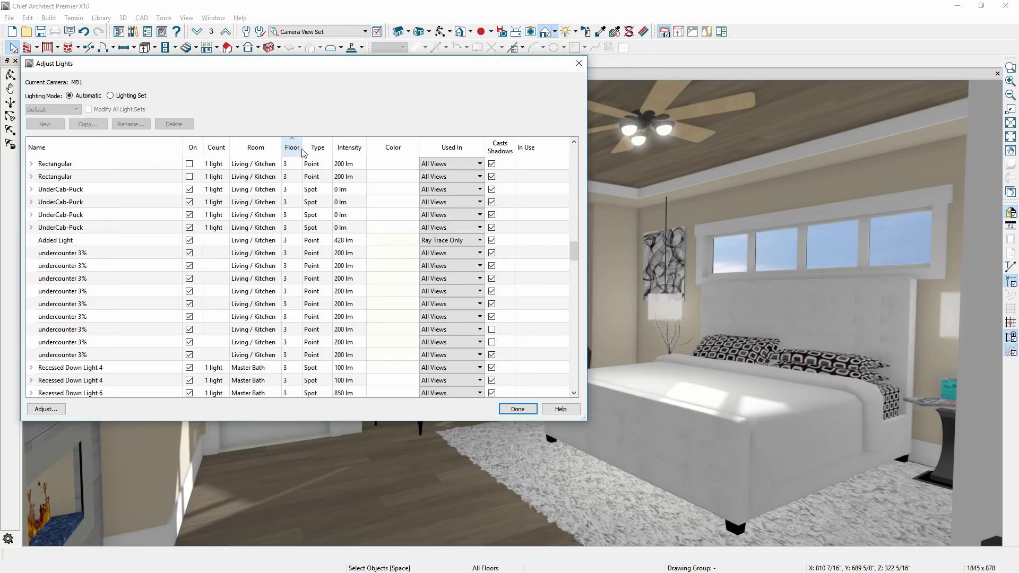
left_click(343, 151)
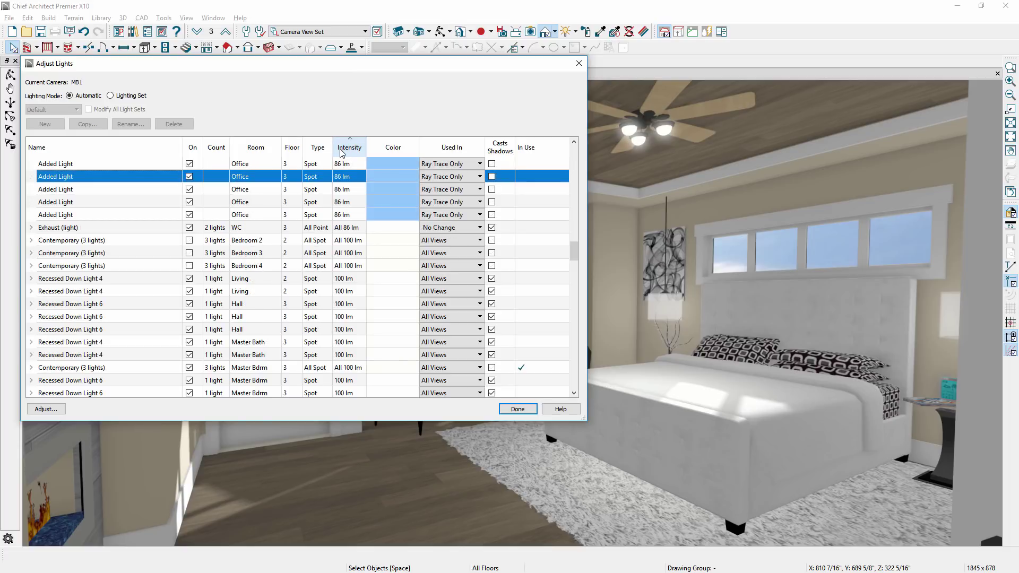
Switch off the WC exhaust light and select the Bedroom 2–4 contemporary lights
left_click(194, 228)
left_click(193, 228)
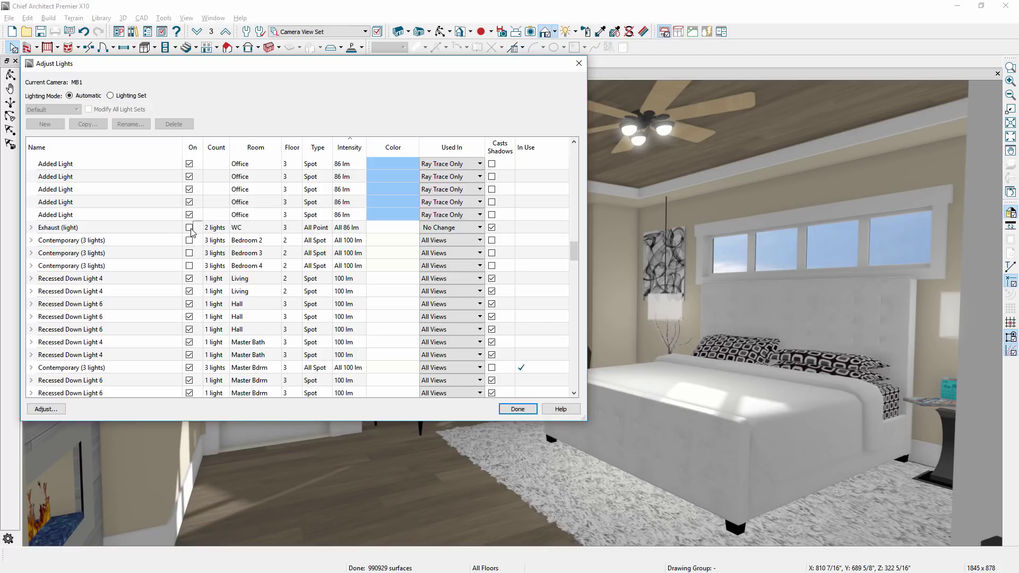
double_click(177, 239)
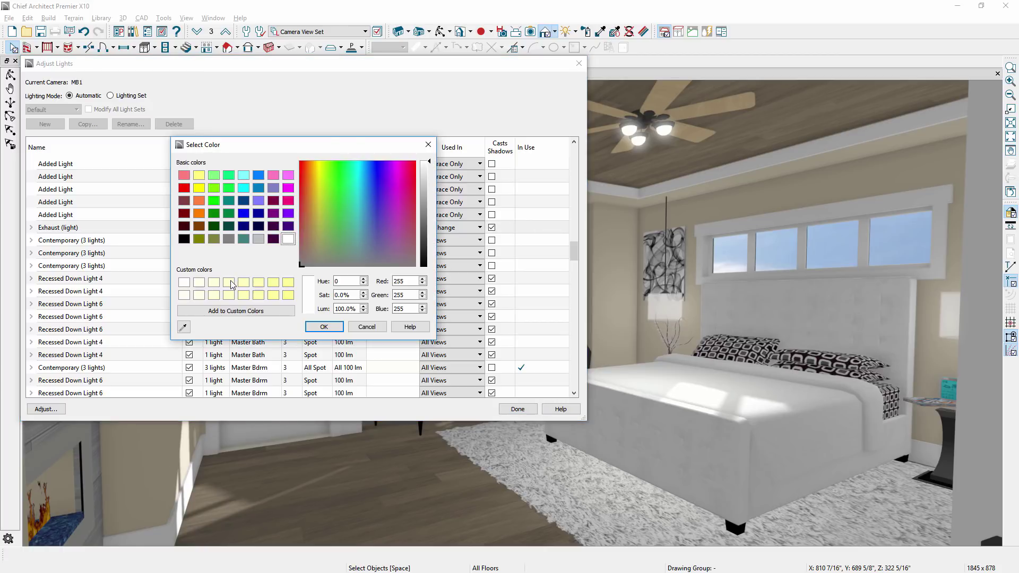
key("Escape")
left_click(173, 240)
left_click(162, 268, "shift")
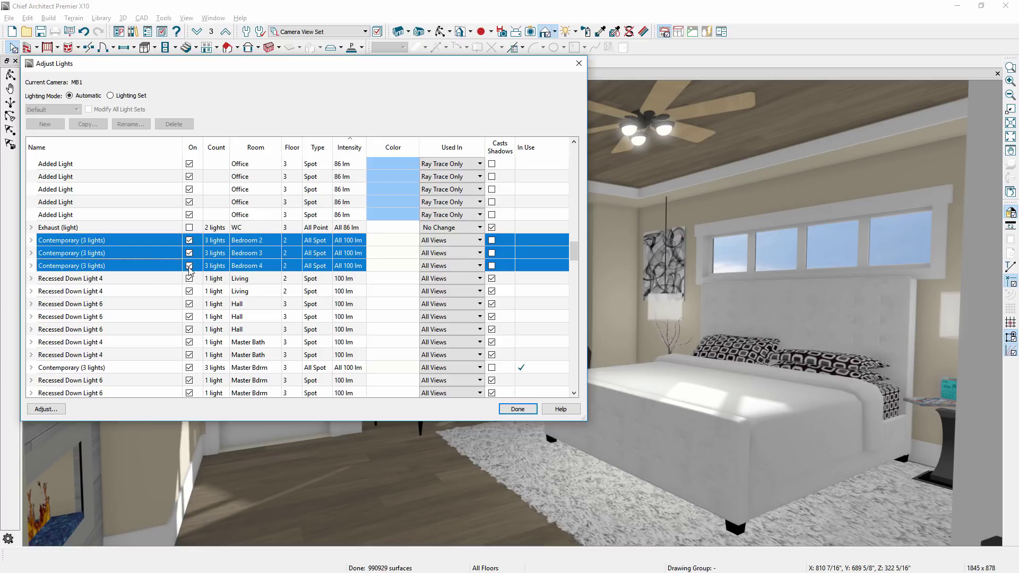
Switch Adjust Lights to Lighting Set mode using the Master Bed/Bath set
left_click(126, 96)
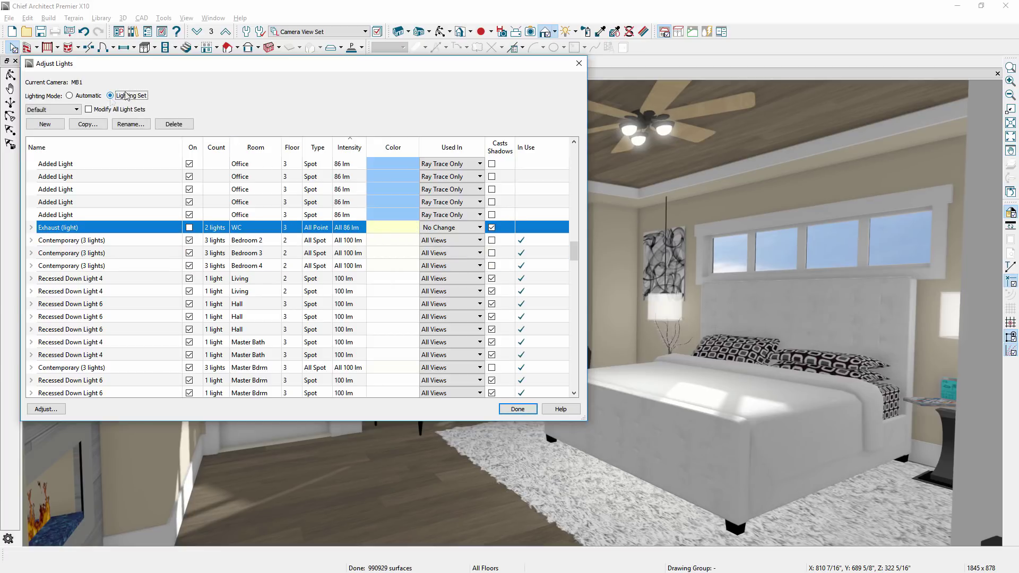
left_click(77, 110)
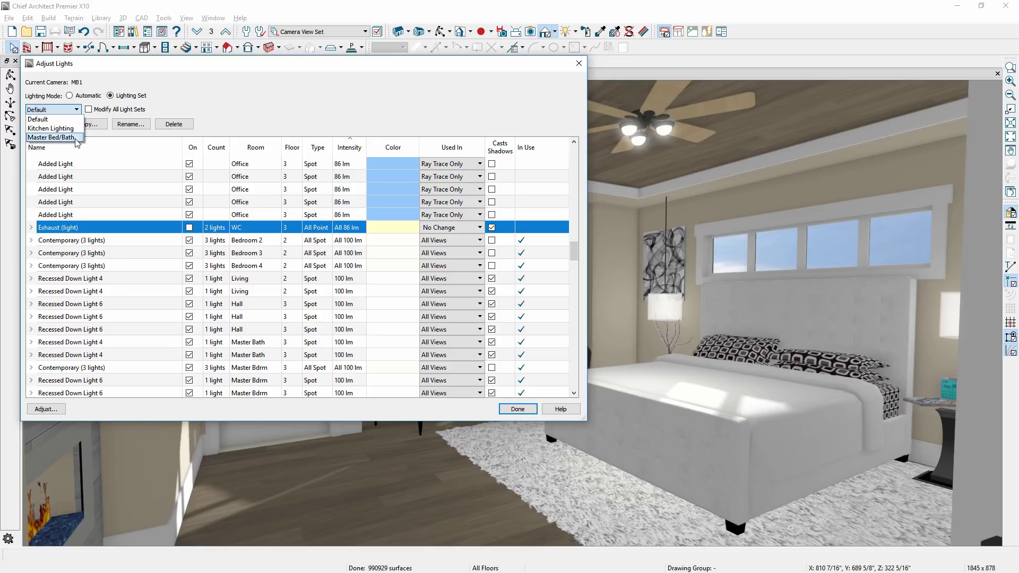
left_click(52, 137)
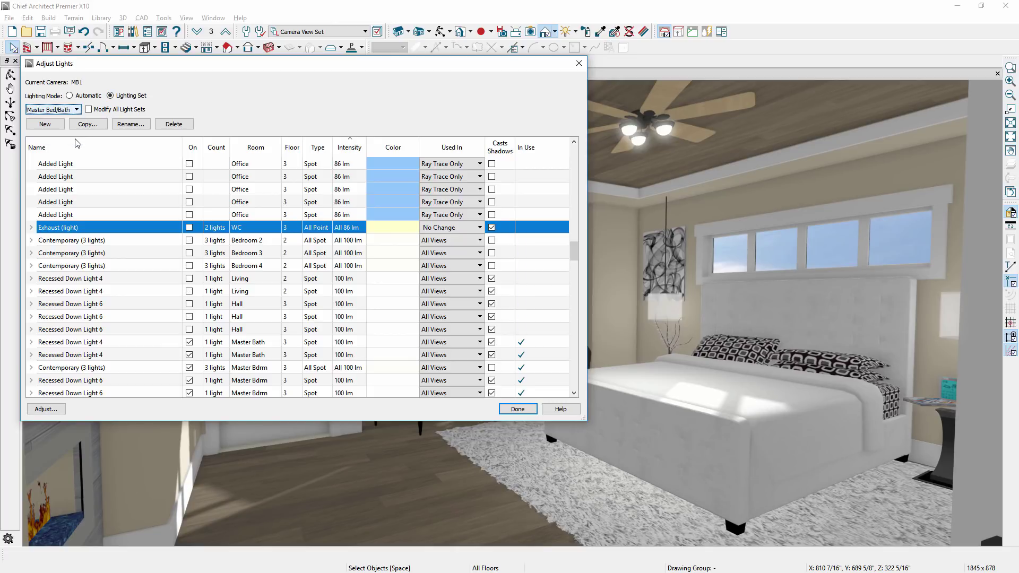